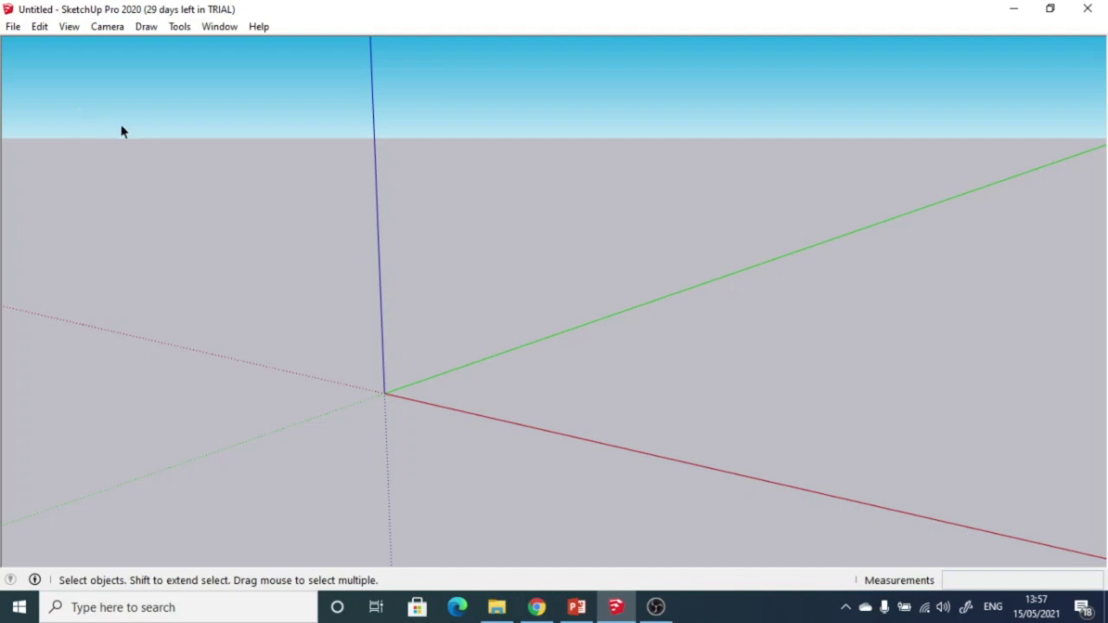
- Open the measurement unit settings in the model's information dialog
{"action": "left_click", "coordinate": [221, 27]}
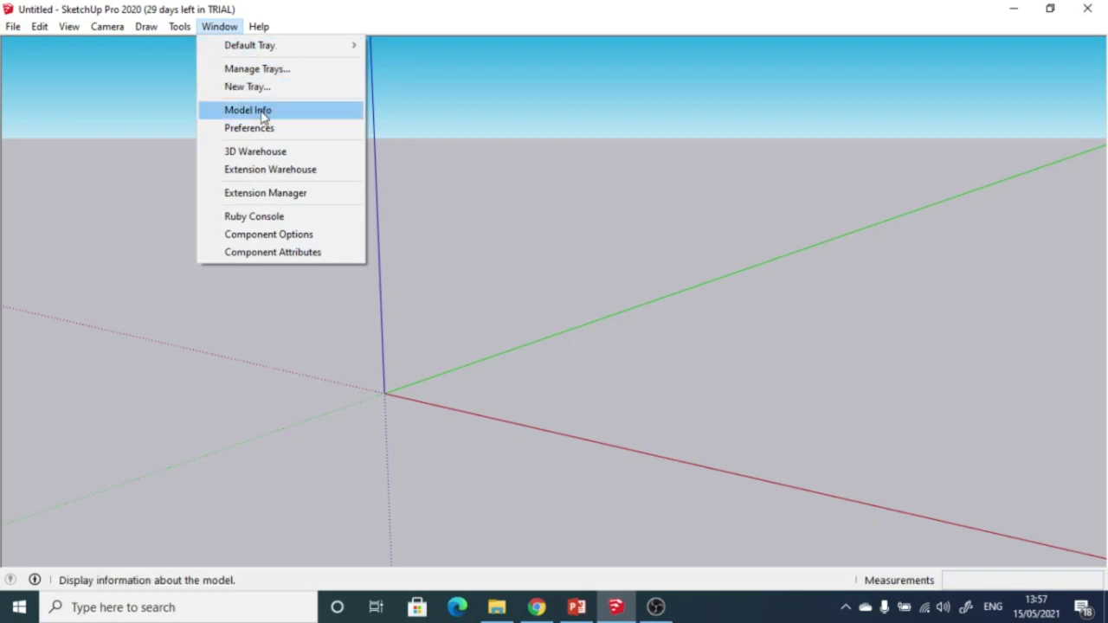
{"action": "left_click", "coordinate": [290, 118]}
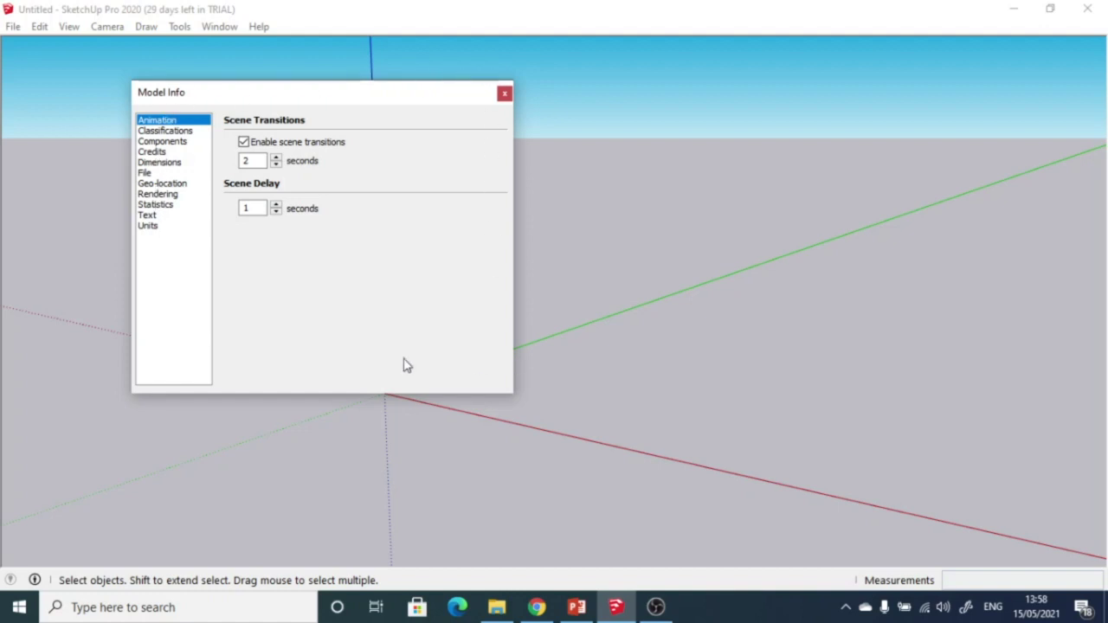
{"action": "left_click", "coordinate": [149, 227]}
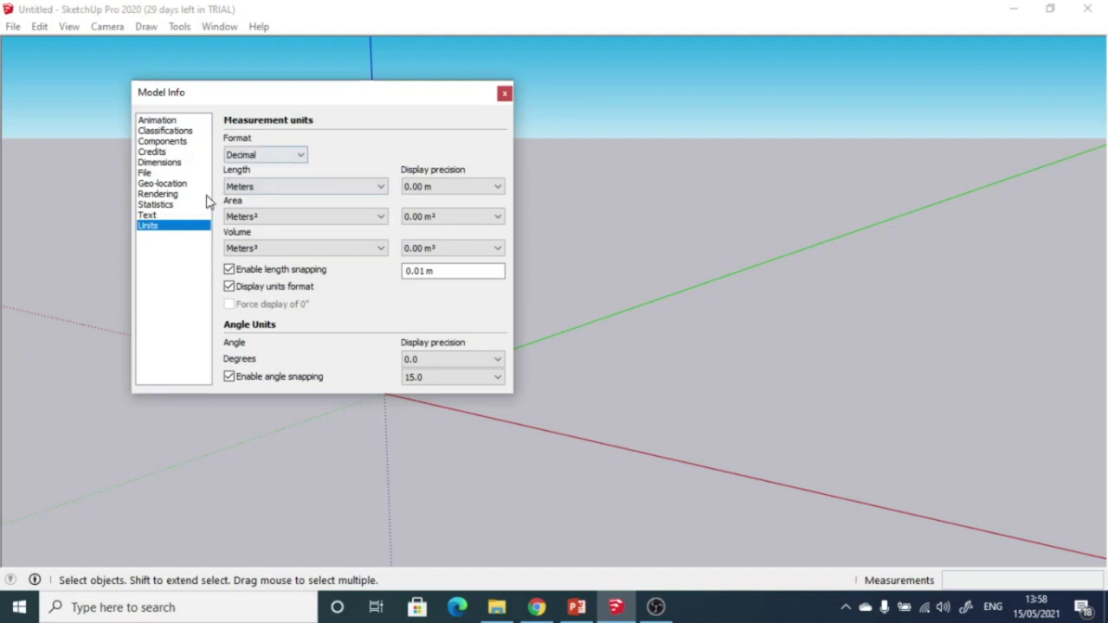
- Try the Architectural measurement format, return to Decimal, and look through the available length units
{"action": "left_click", "coordinate": [299, 154]}
{"action": "left_click", "coordinate": [284, 168]}
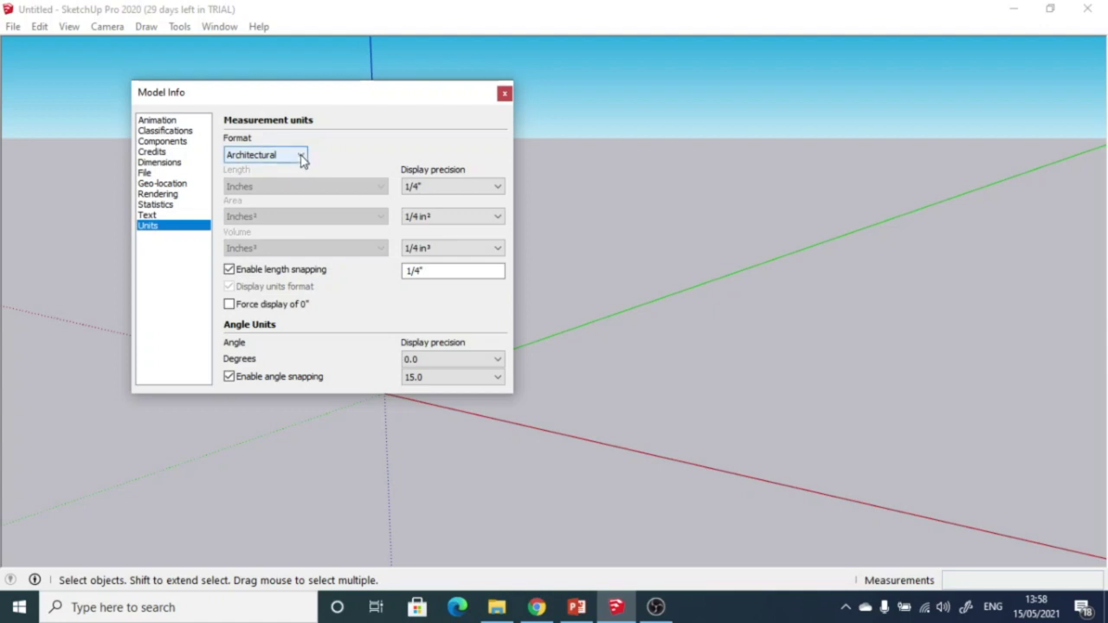
{"action": "left_click", "coordinate": [302, 157]}
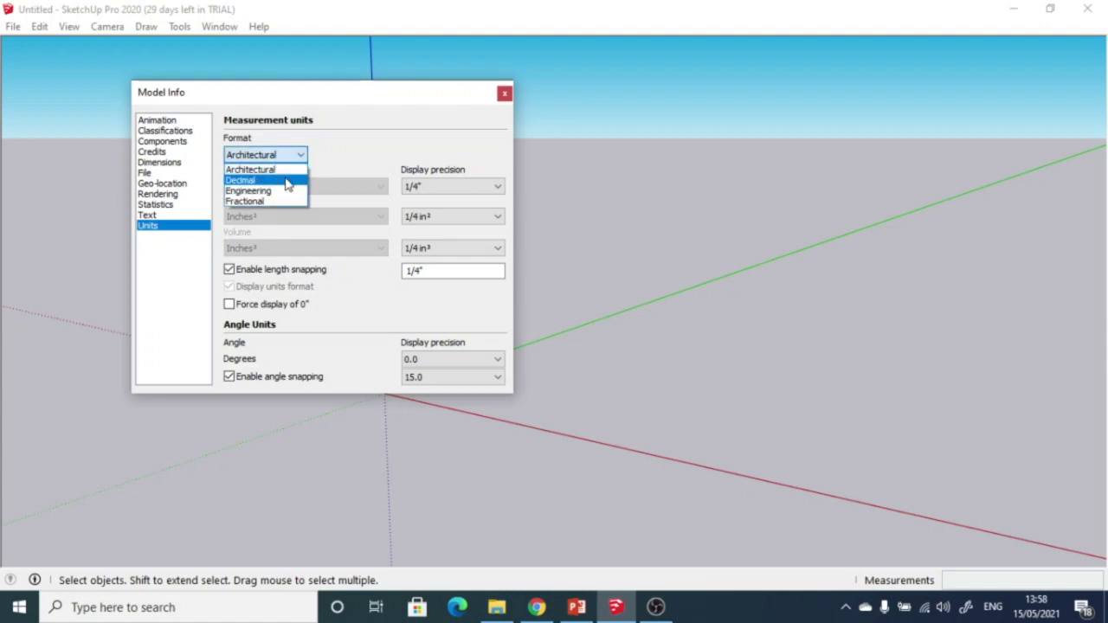
{"action": "left_click", "coordinate": [286, 180]}
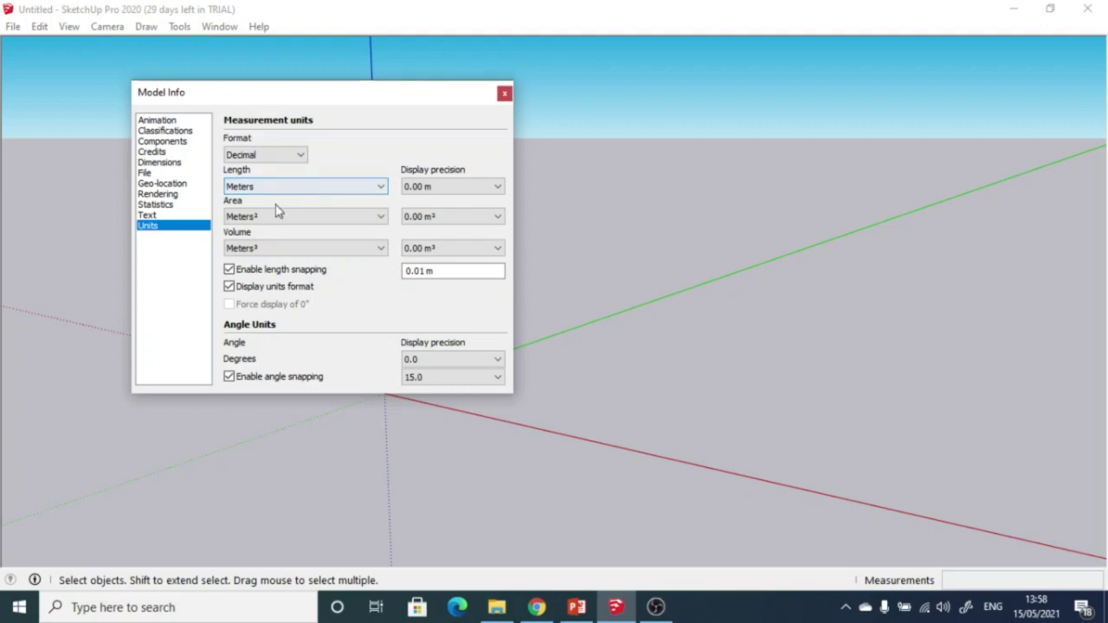
{"action": "left_click", "coordinate": [348, 190]}
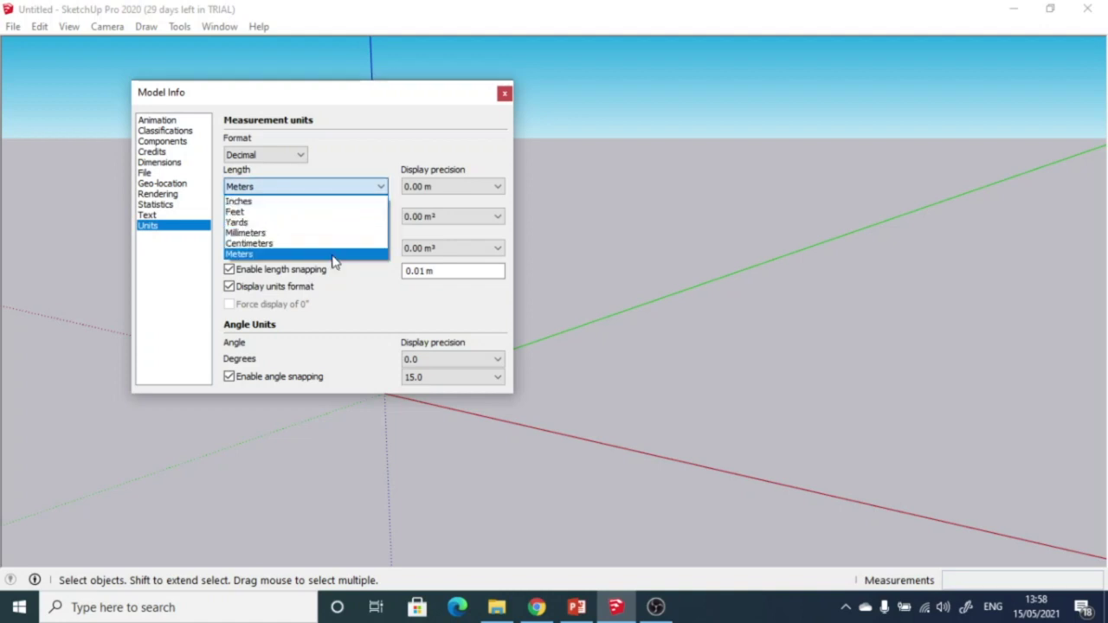
{"action": "left_click", "coordinate": [382, 185]}
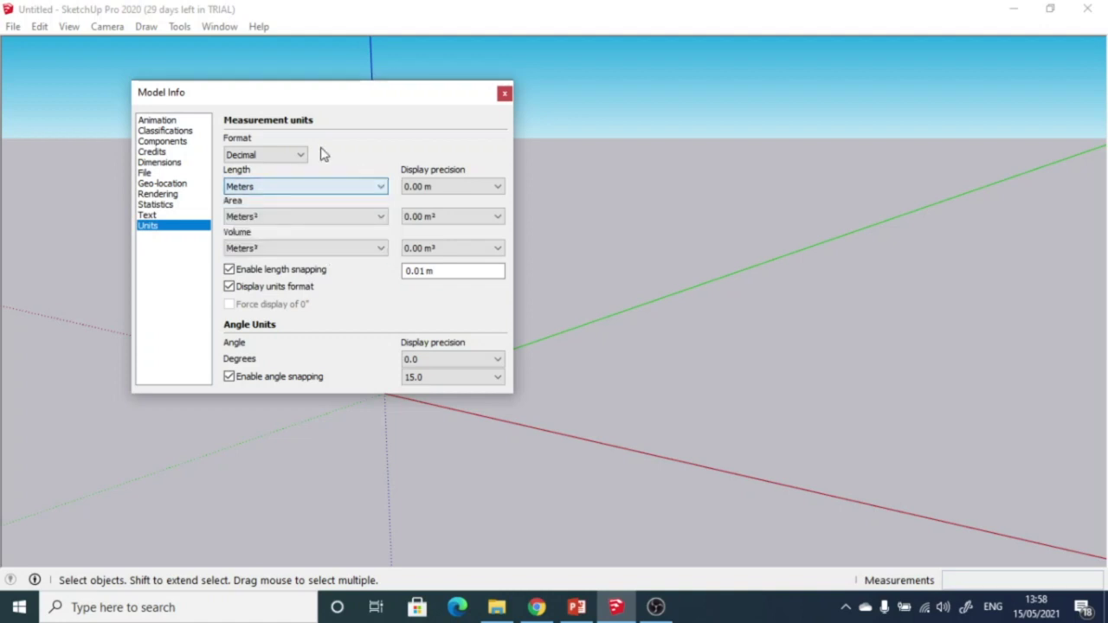
- Try the Engineering measurement format and then the Fractional format
{"action": "left_click", "coordinate": [301, 155]}
{"action": "left_click", "coordinate": [279, 190]}
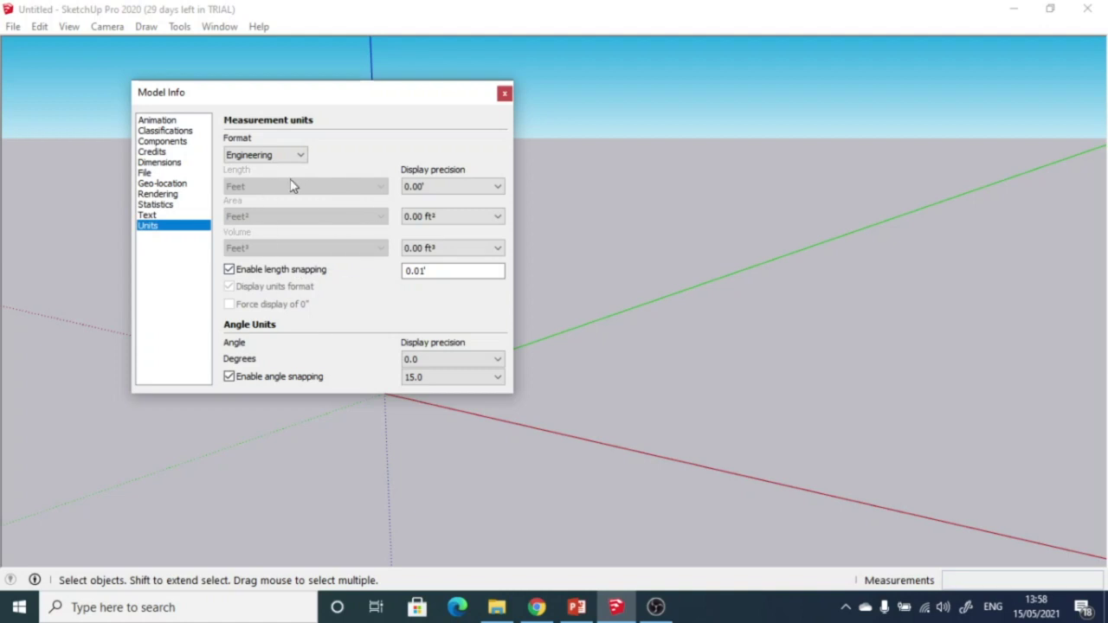
{"action": "left_click", "coordinate": [300, 154]}
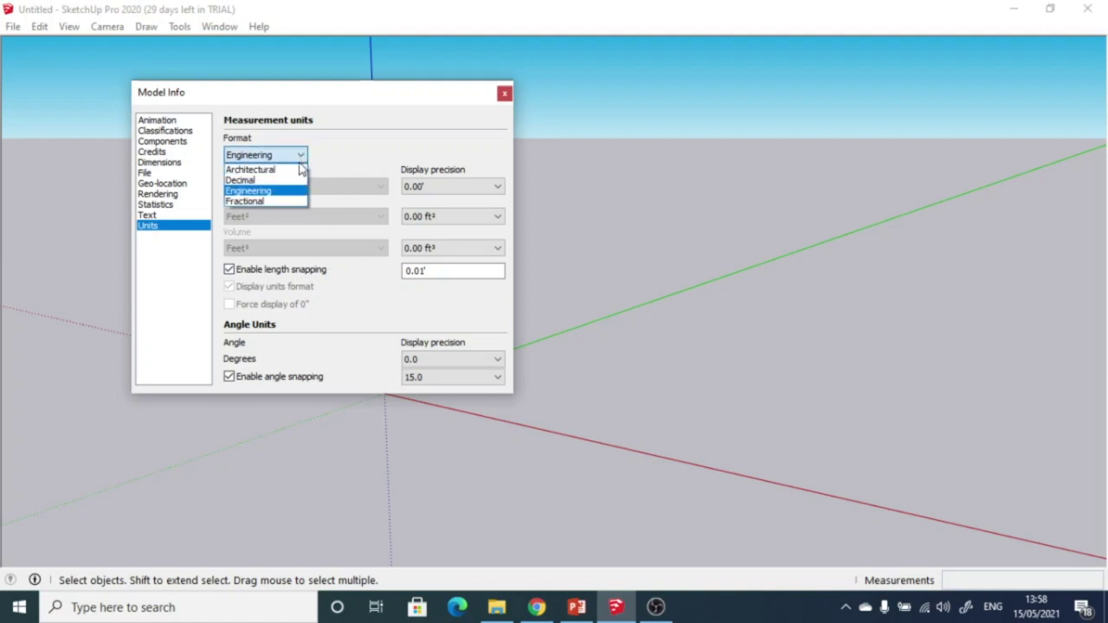
{"action": "left_click", "coordinate": [269, 202]}
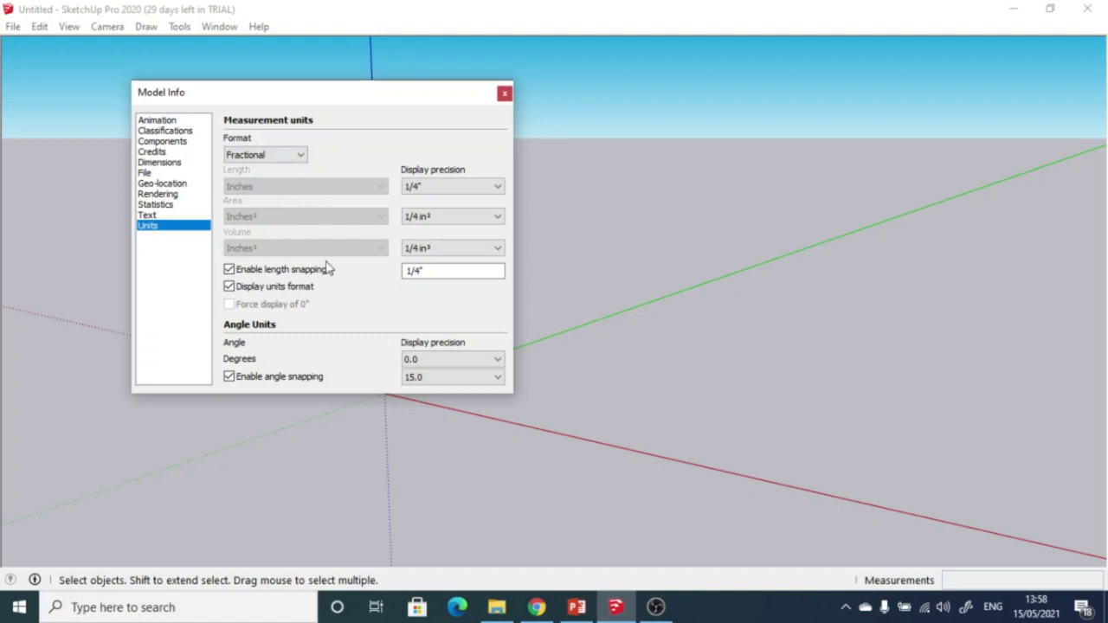
- Set the measurement format to Decimal with Meters as the length unit, and close the model settings
{"action": "left_click", "coordinate": [302, 155]}
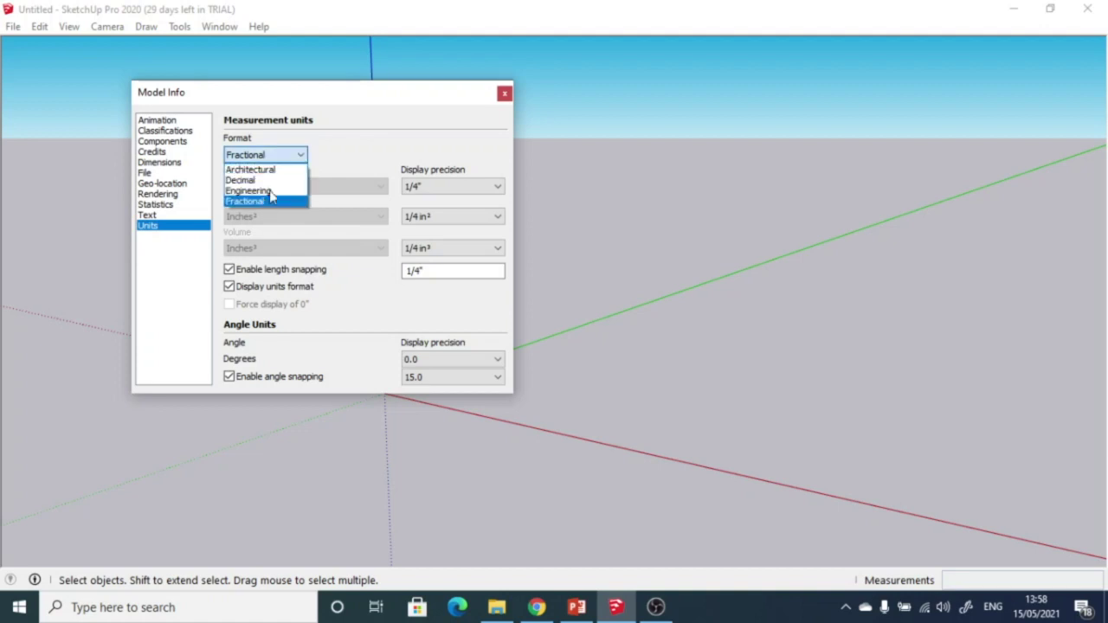
{"action": "left_click", "coordinate": [275, 180]}
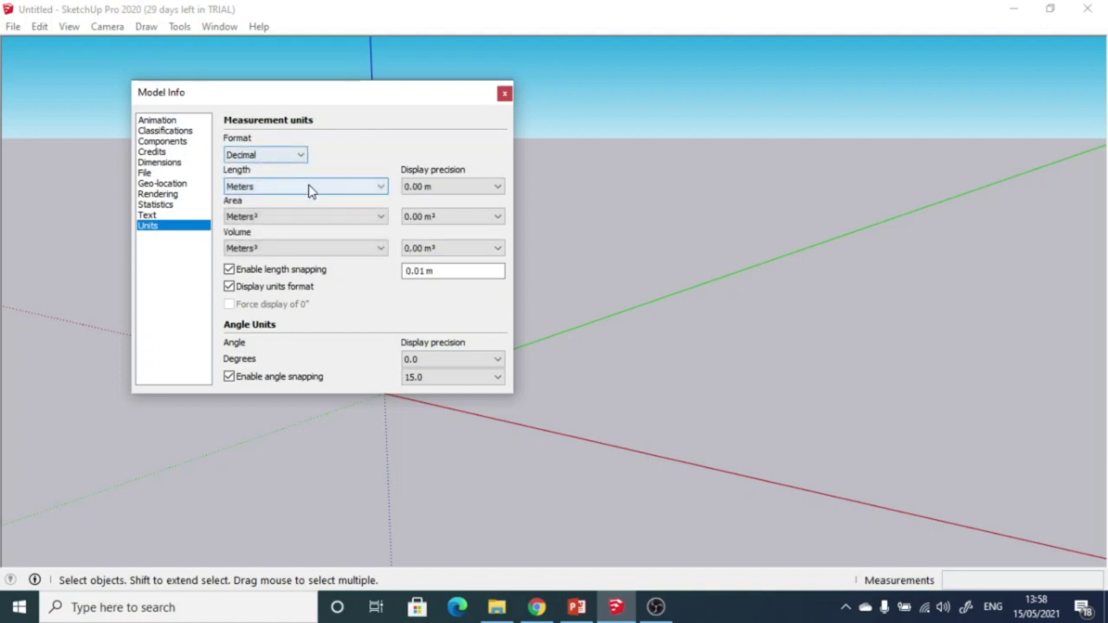
{"action": "left_click", "coordinate": [310, 188]}
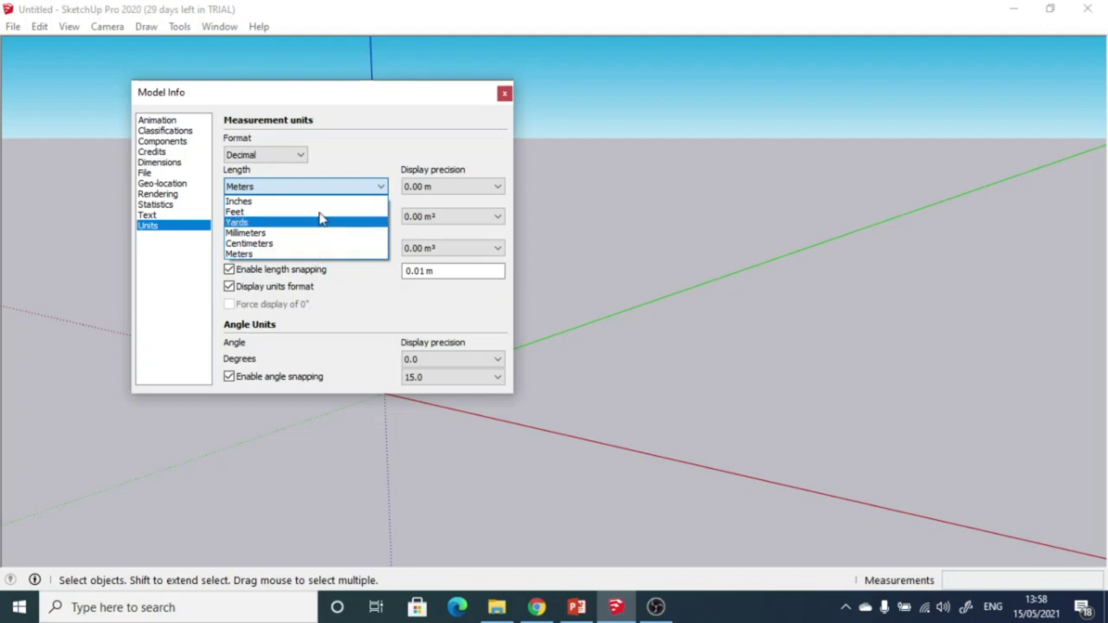
{"action": "left_click", "coordinate": [314, 256]}
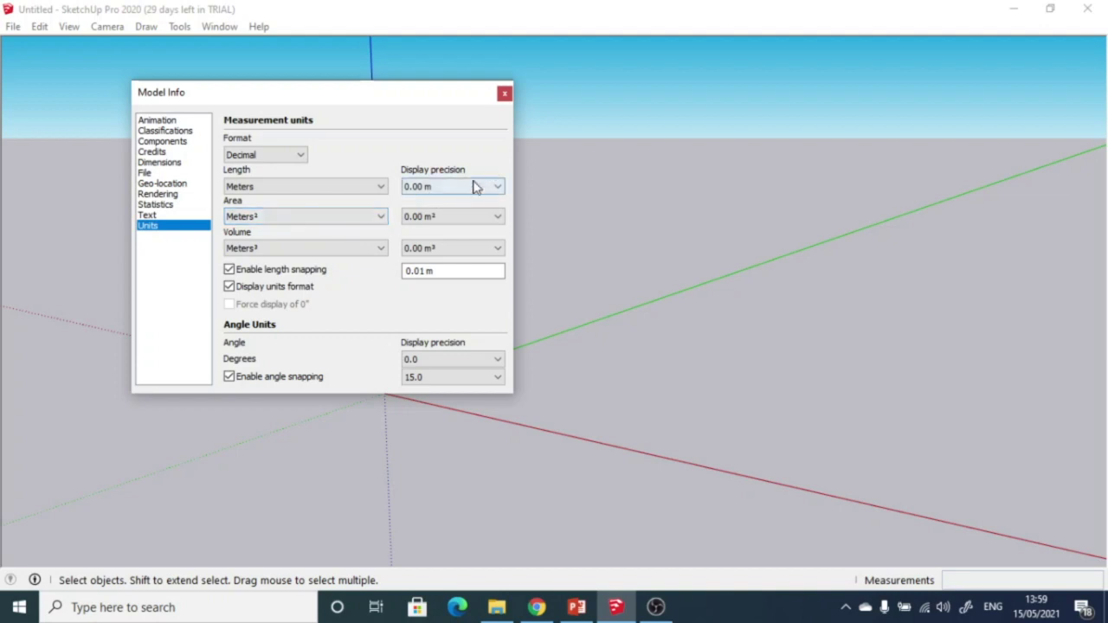
{"action": "left_click", "coordinate": [504, 94]}
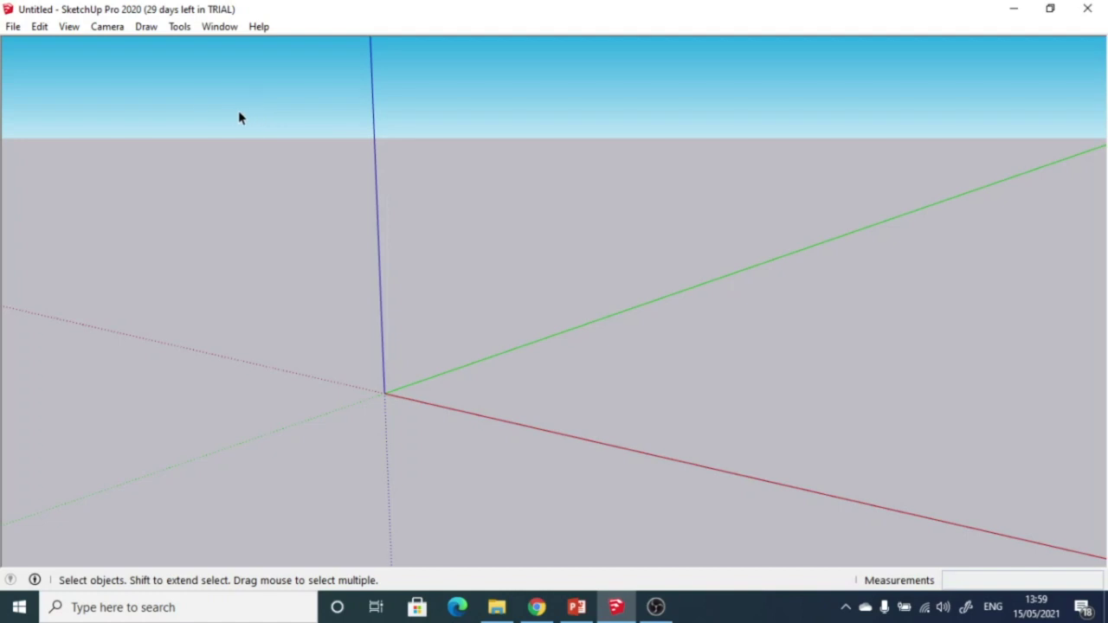
- Show the Large Tool Set toolbar and move it up so that more of its tools fit on screen
{"action": "left_click", "coordinate": [68, 28]}
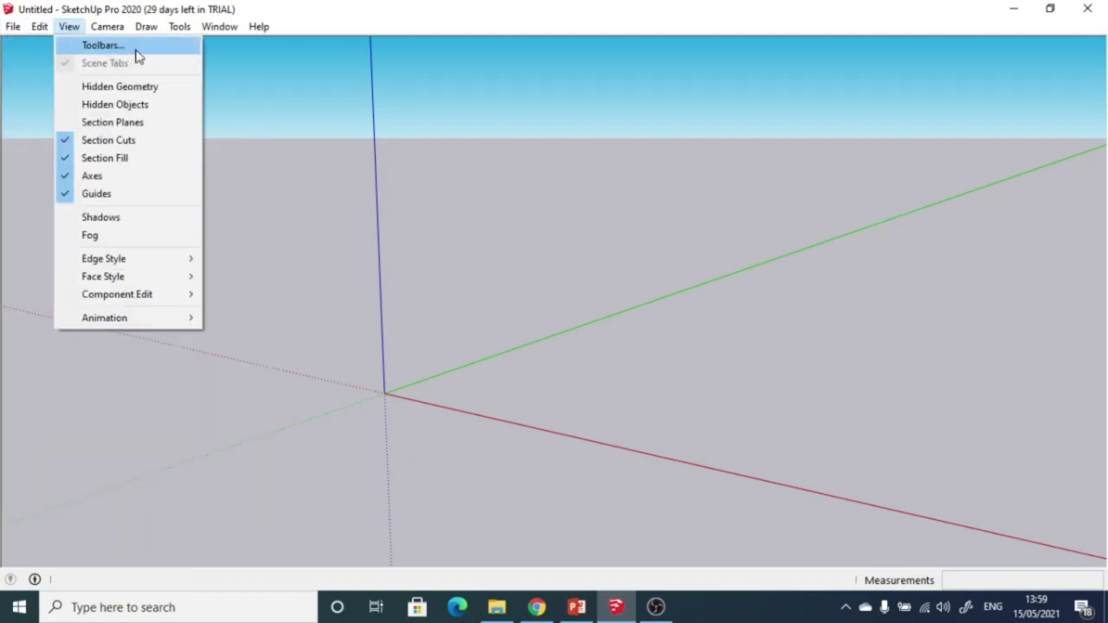
{"action": "left_click", "coordinate": [104, 45]}
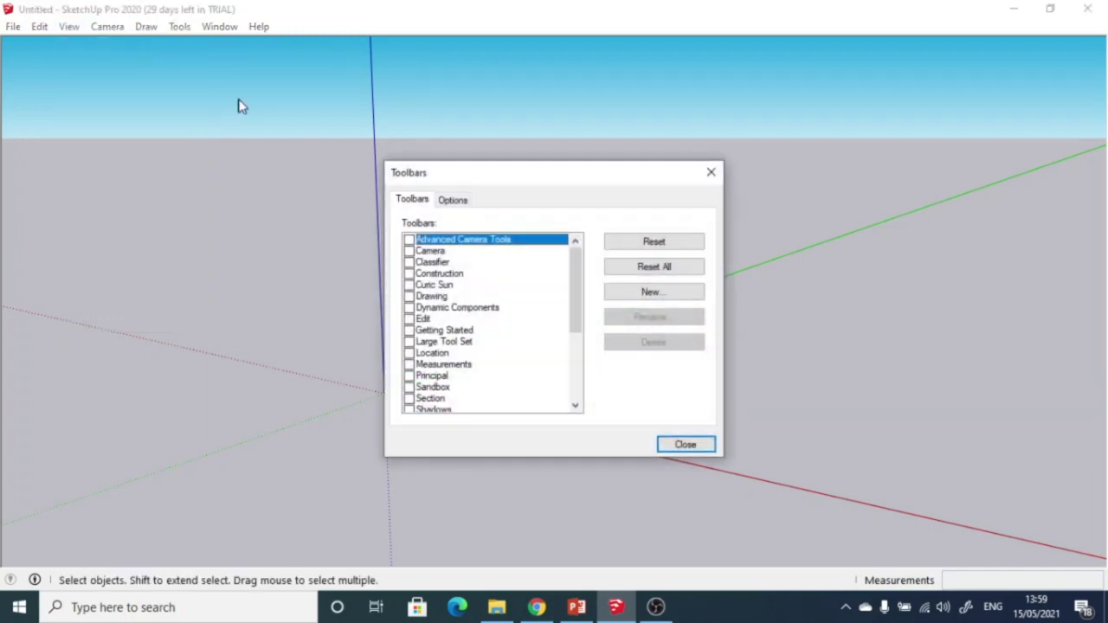
{"action": "left_click_drag", "start_coordinate": [494, 181], "coordinate": [477, 134]}
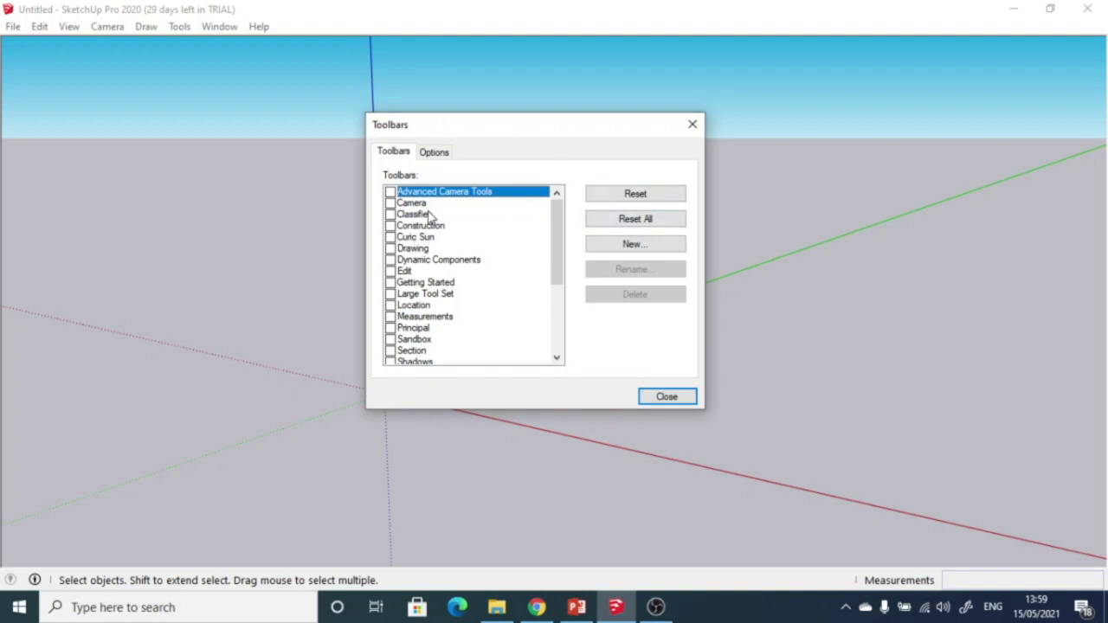
{"action": "scroll", "coordinate": [448, 312], "scroll_direction": "down", "scroll_amount": 3}
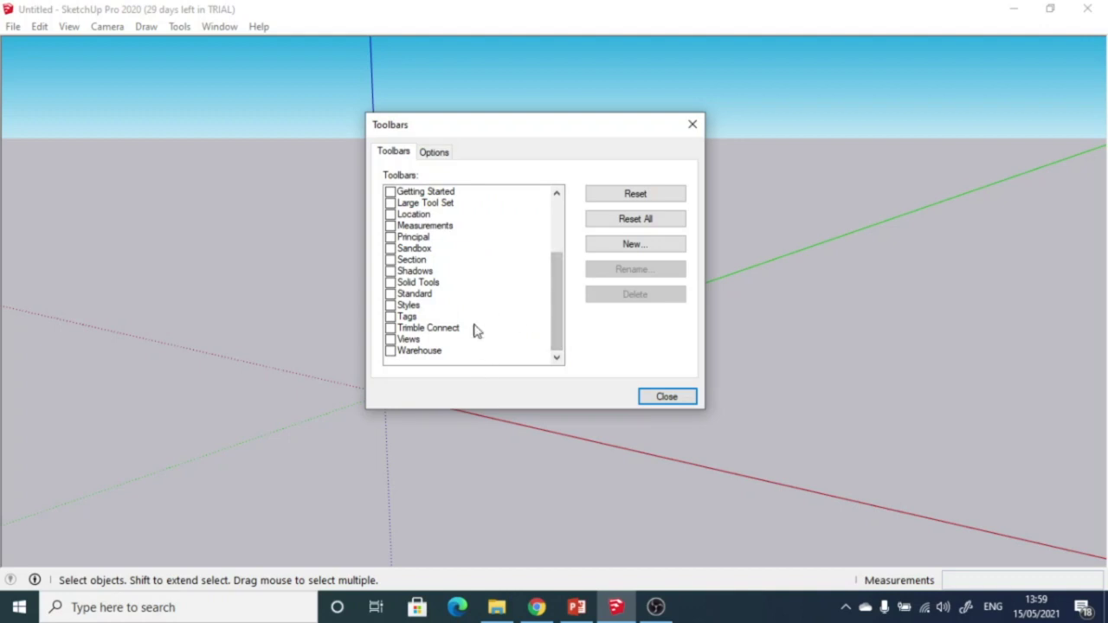
{"action": "left_click_drag", "start_coordinate": [555, 316], "coordinate": [554, 209]}
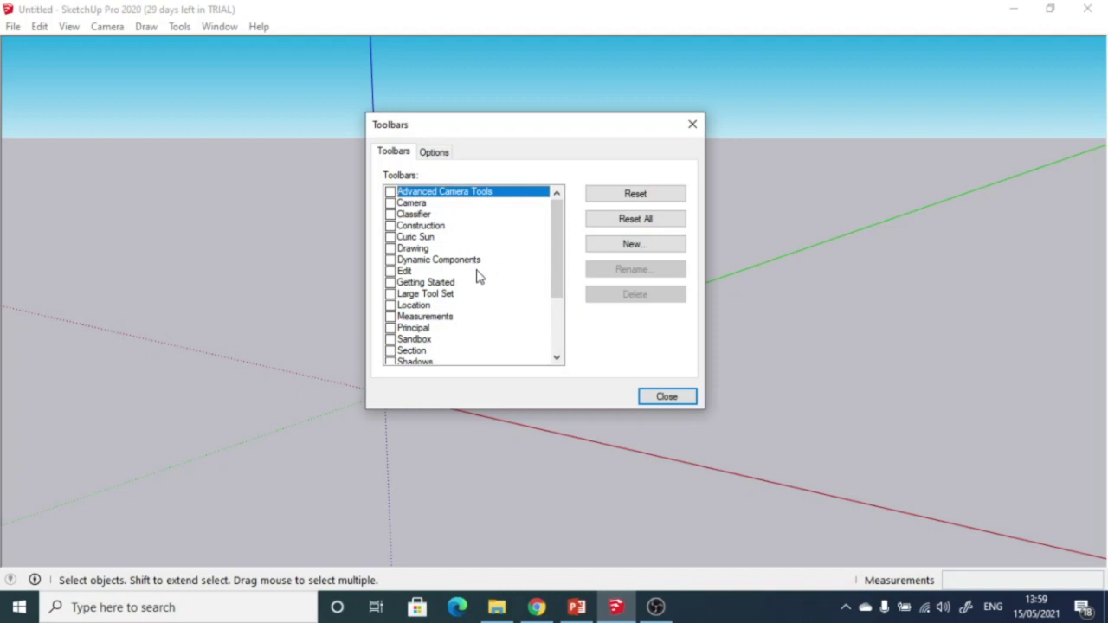
{"action": "mouse_move", "coordinate": [558, 264]}
{"action": "left_mouse_down"}
{"action": "mouse_move", "coordinate": [559, 346]}
{"action": "mouse_move", "coordinate": [570, 278]}
{"action": "left_mouse_up"}
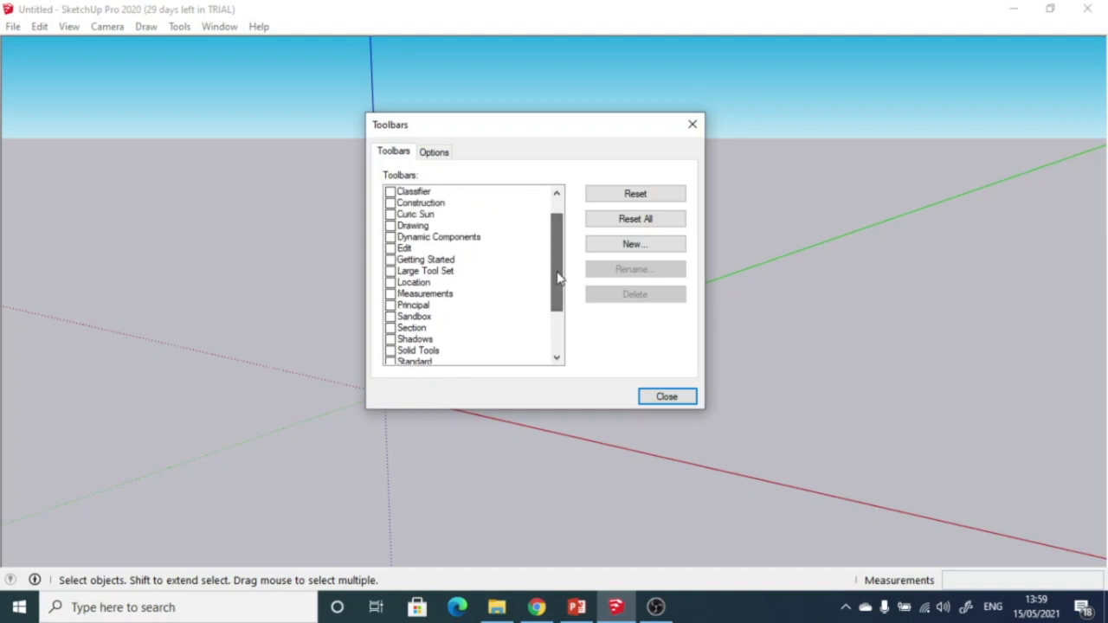
{"action": "left_click", "coordinate": [390, 272]}
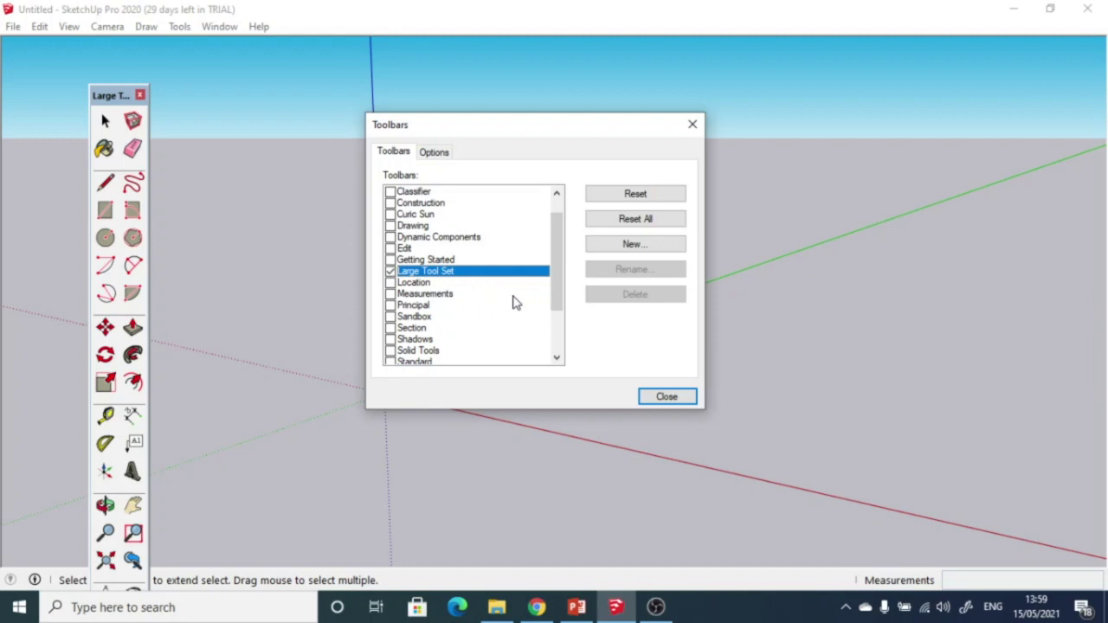
{"action": "left_click_drag", "start_coordinate": [559, 286], "coordinate": [561, 258]}
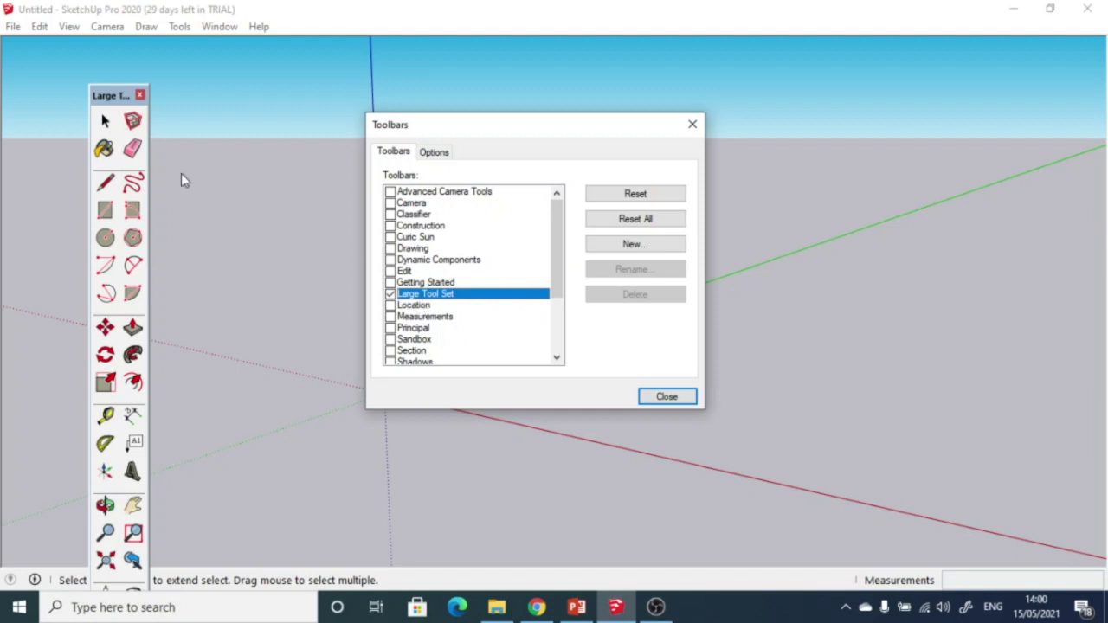
{"action": "left_click_drag", "start_coordinate": [106, 96], "coordinate": [108, 11]}
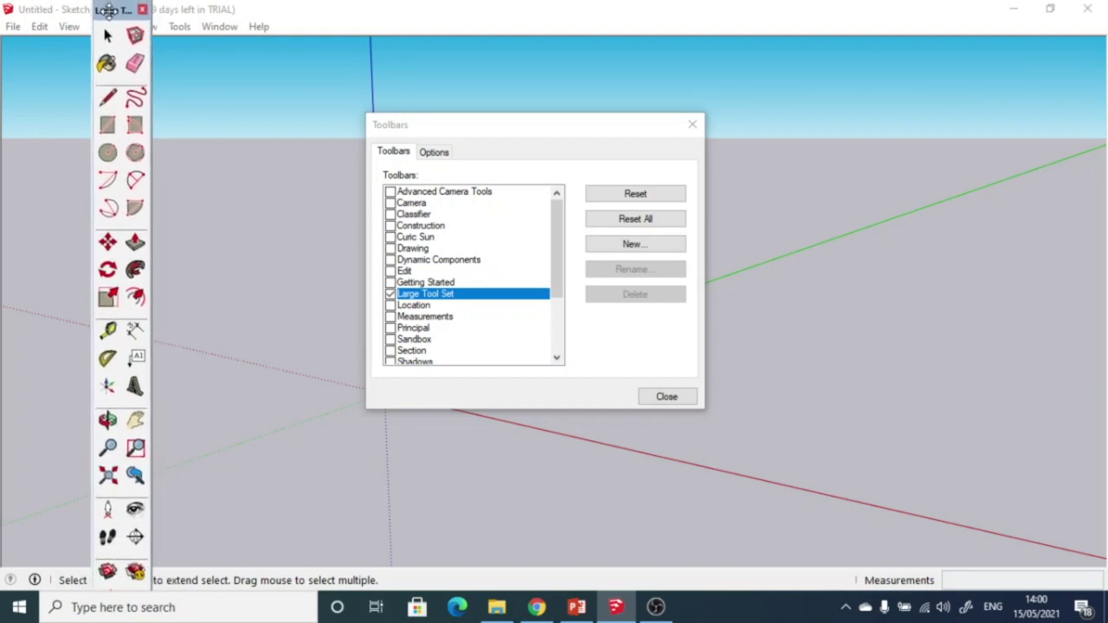
{"action": "left_click_drag", "start_coordinate": [107, 10], "coordinate": [66, 45]}
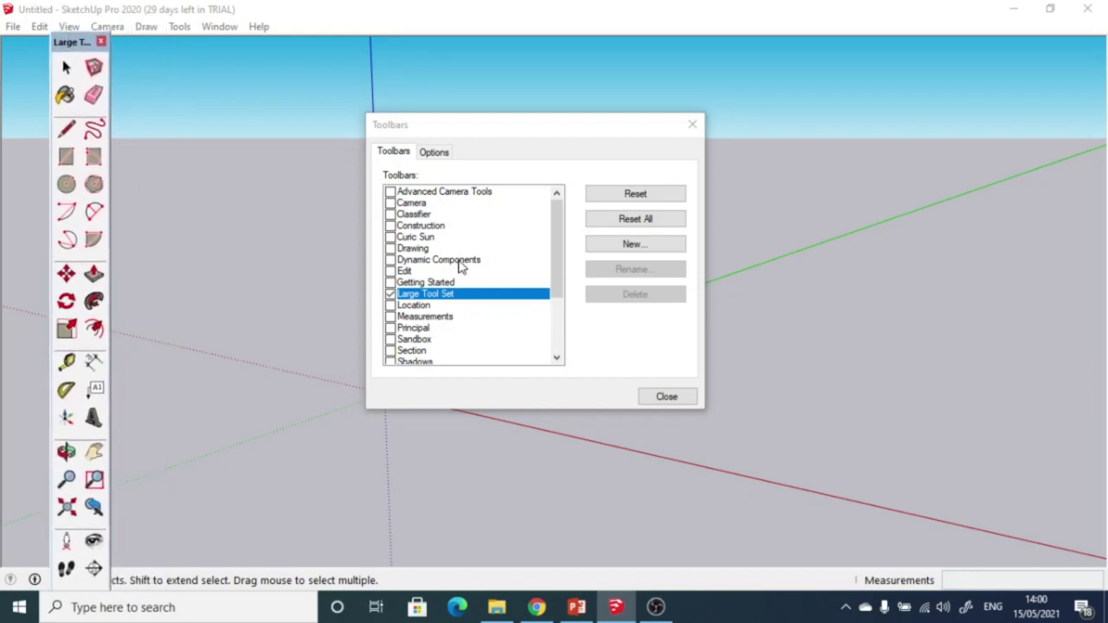
- Show the Location and Shadows toolbars and place them clear of the toolbar list
{"action": "left_click", "coordinate": [391, 305]}
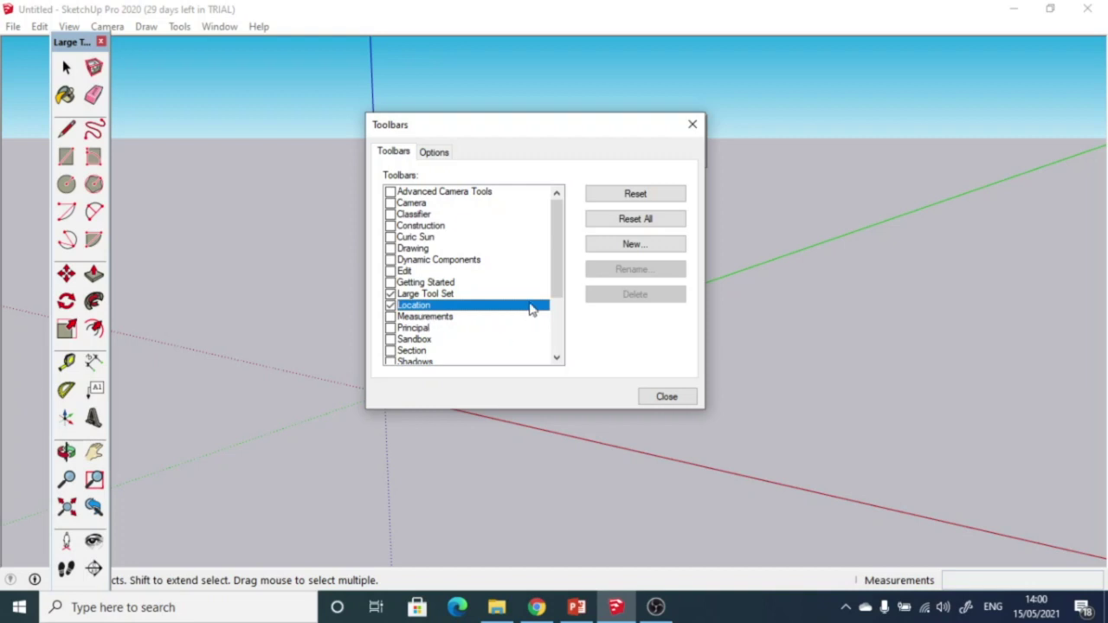
{"action": "left_click_drag", "start_coordinate": [555, 276], "coordinate": [554, 308]}
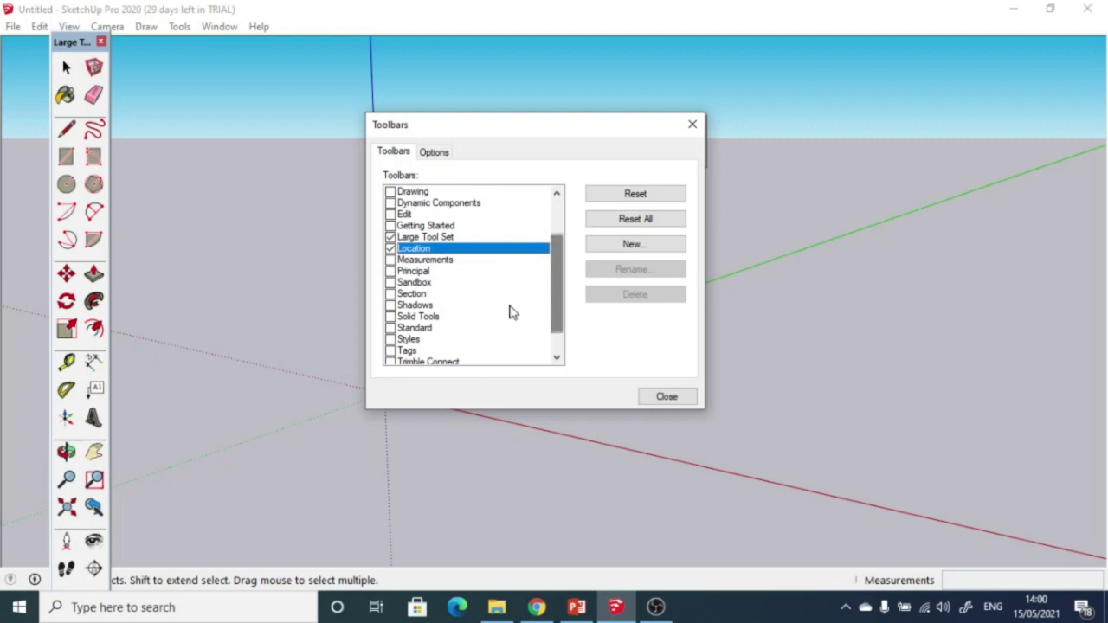
{"action": "left_click", "coordinate": [391, 306]}
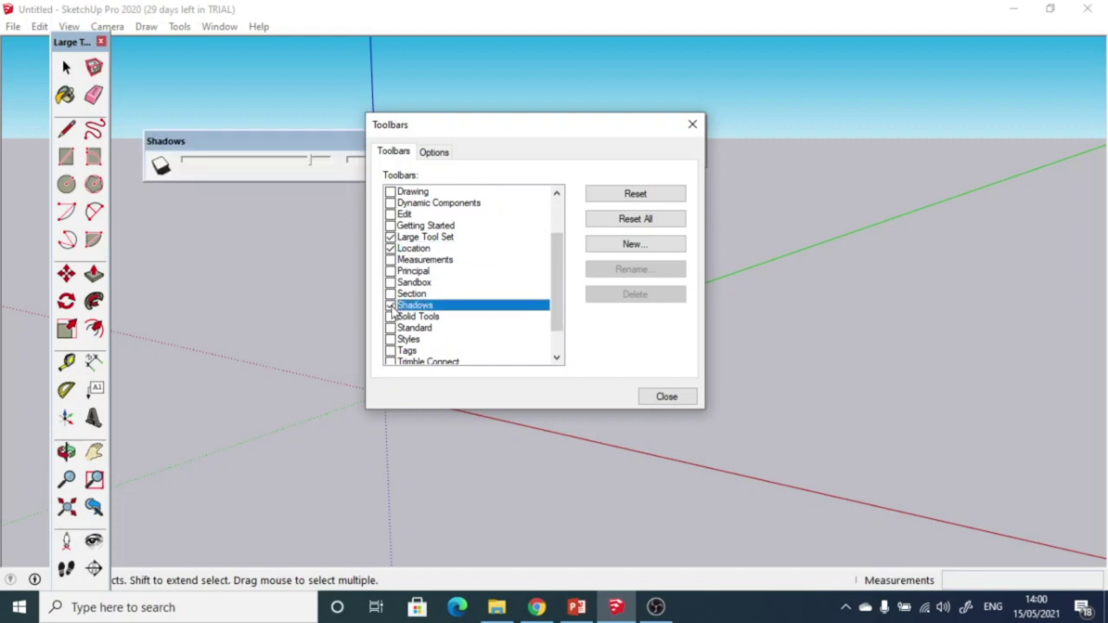
{"action": "left_click_drag", "start_coordinate": [522, 129], "coordinate": [513, 218]}
{"action": "left_click_drag", "start_coordinate": [395, 142], "coordinate": [441, 79]}
{"action": "left_click_drag", "start_coordinate": [503, 222], "coordinate": [431, 173]}
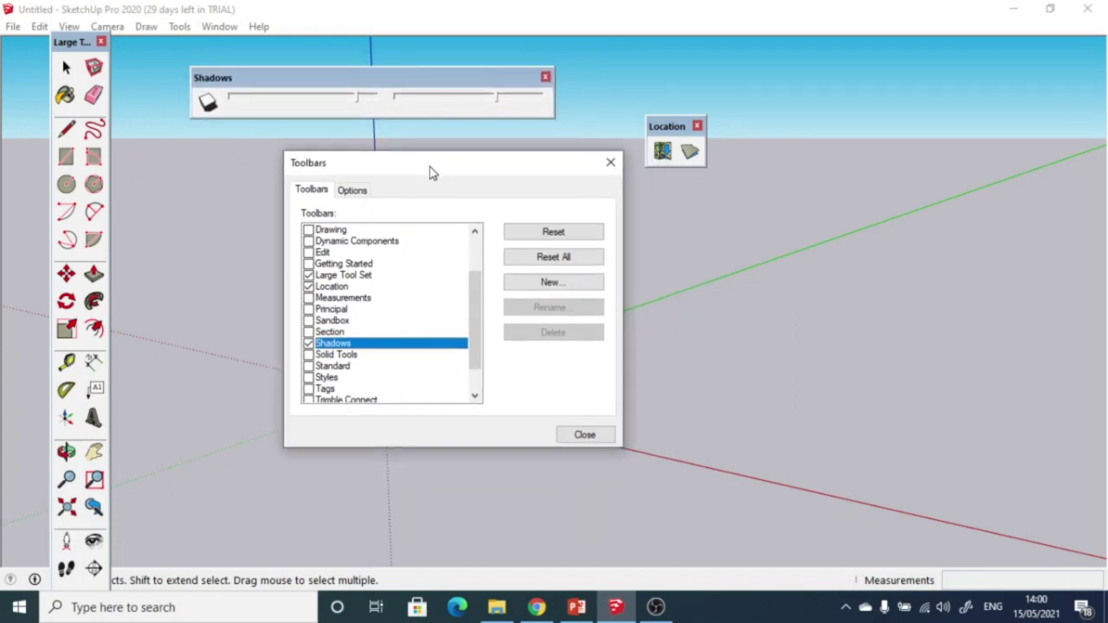
{"action": "left_click_drag", "start_coordinate": [668, 126], "coordinate": [690, 81]}
- Show the Solid Tools toolbar and rearrange the Shadows and Location toolbars so that none overlap
{"action": "left_click_drag", "start_coordinate": [475, 328], "coordinate": [476, 370]}
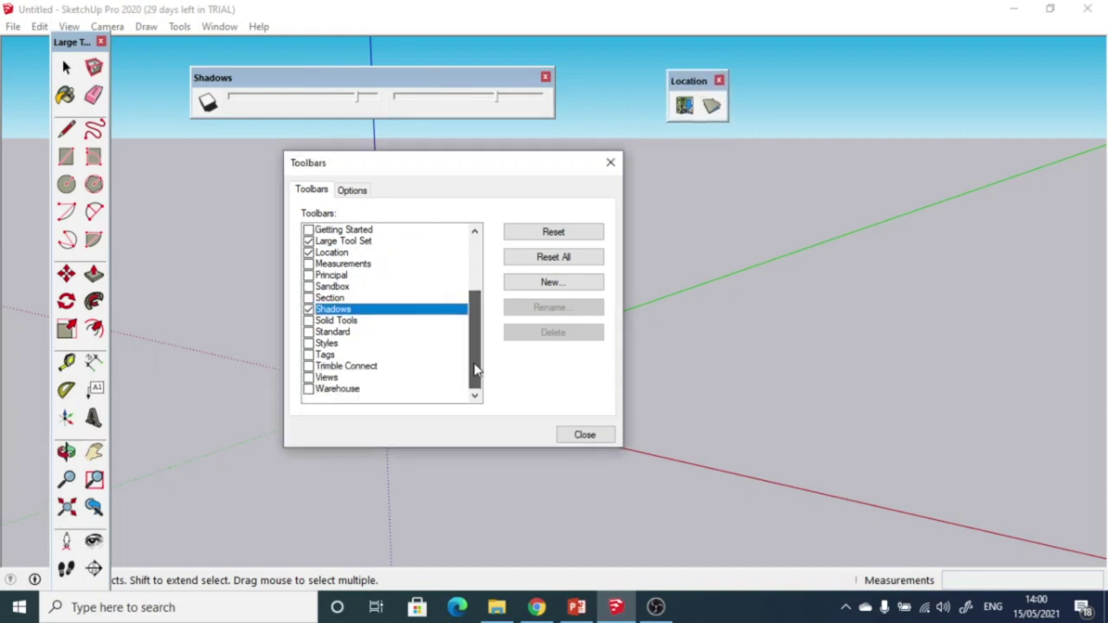
{"action": "left_click", "coordinate": [310, 321]}
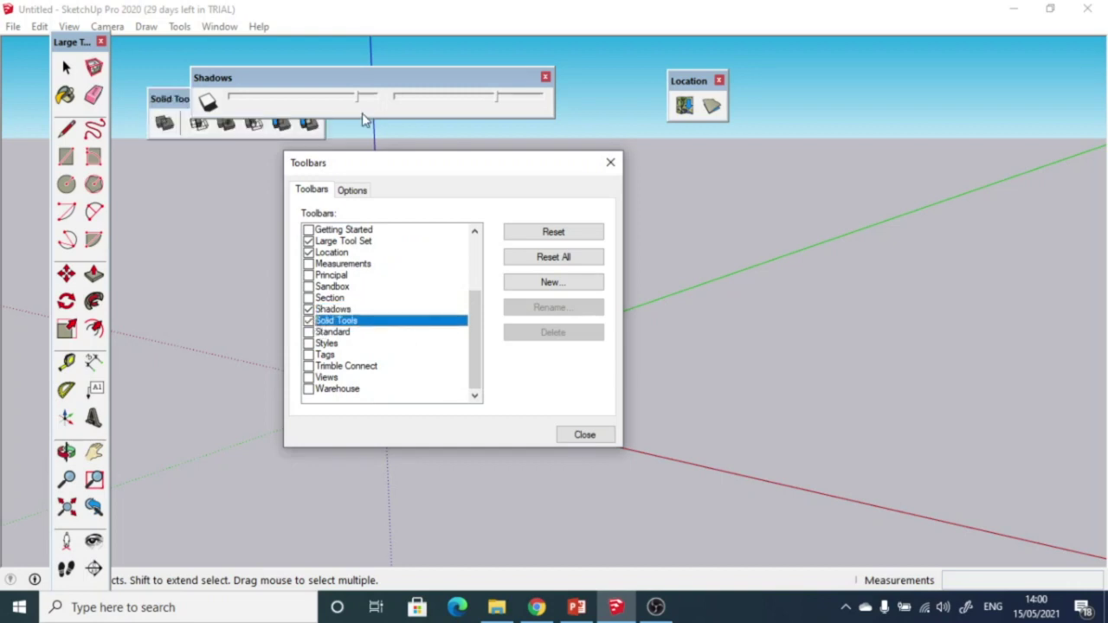
{"action": "left_click_drag", "start_coordinate": [377, 79], "coordinate": [465, 43]}
{"action": "left_click_drag", "start_coordinate": [636, 137], "coordinate": [877, 150]}
{"action": "left_click_drag", "start_coordinate": [689, 80], "coordinate": [416, 76]}
{"action": "left_click_drag", "start_coordinate": [782, 148], "coordinate": [629, 82]}
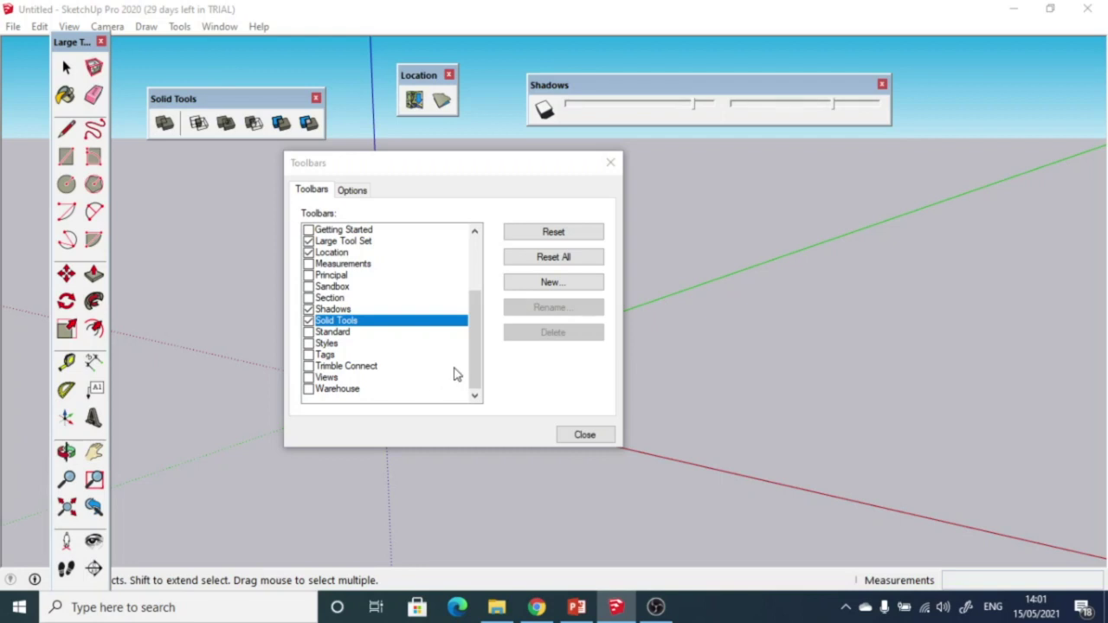
- Show the Views toolbar, place it below the Shadows toolbar, and close the toolbar settings
{"action": "left_click", "coordinate": [473, 350]}
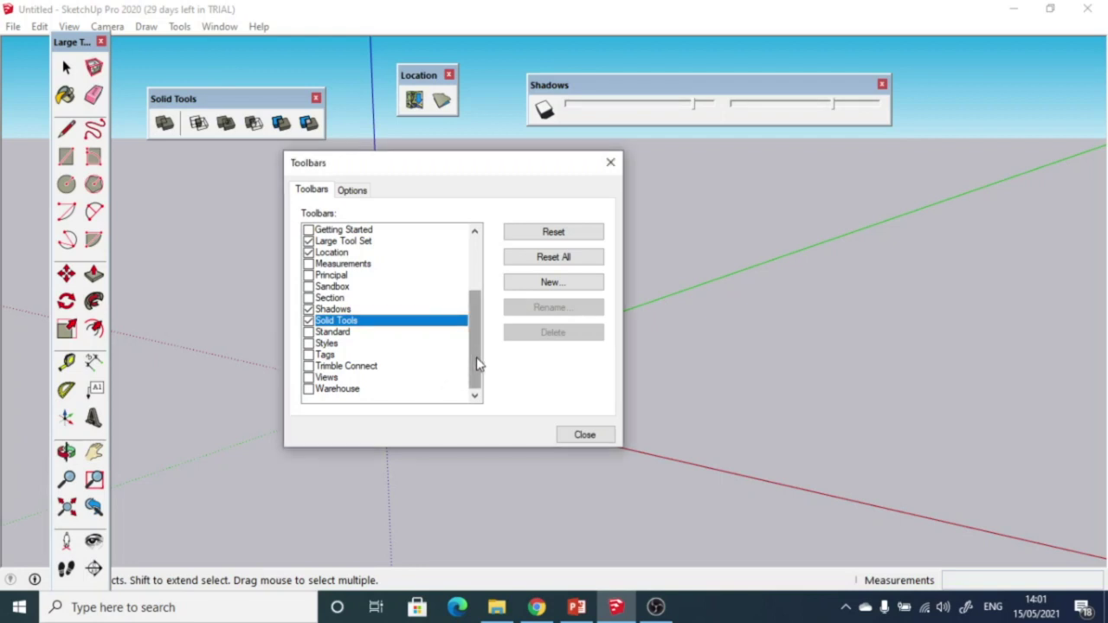
{"action": "left_click", "coordinate": [309, 378]}
{"action": "left_click_drag", "start_coordinate": [204, 77], "coordinate": [782, 172]}
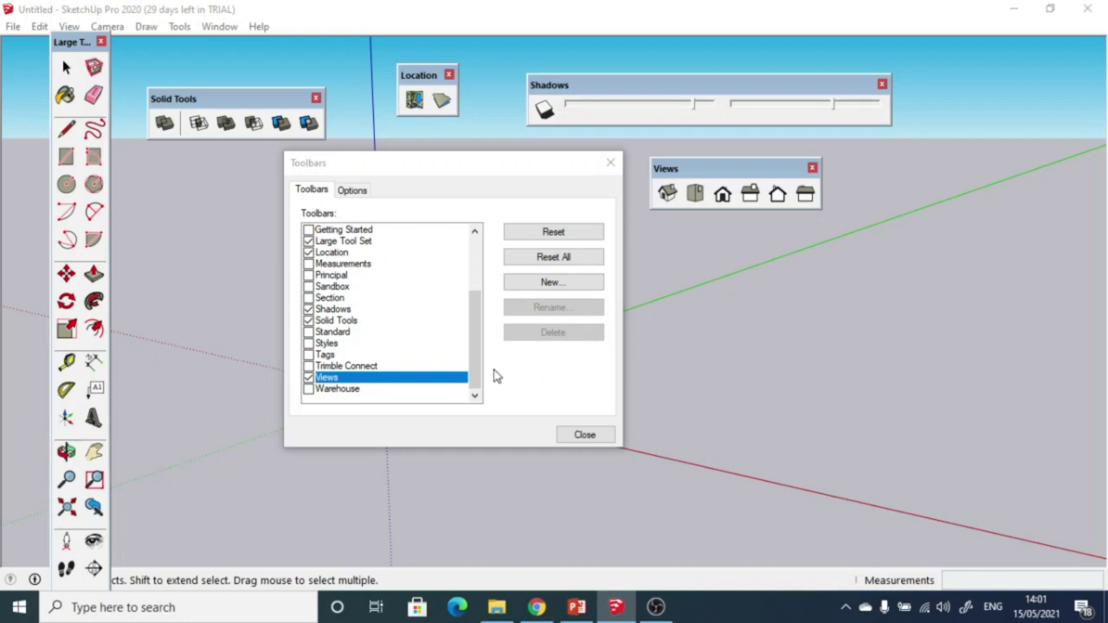
{"action": "left_click", "coordinate": [586, 436]}
- Move the Large Tool Set beside the drawing area and dock the Views, Solid Tools, Location and Shadows toolbars in one row above it
{"action": "left_click_drag", "start_coordinate": [77, 44], "coordinate": [35, 36]}
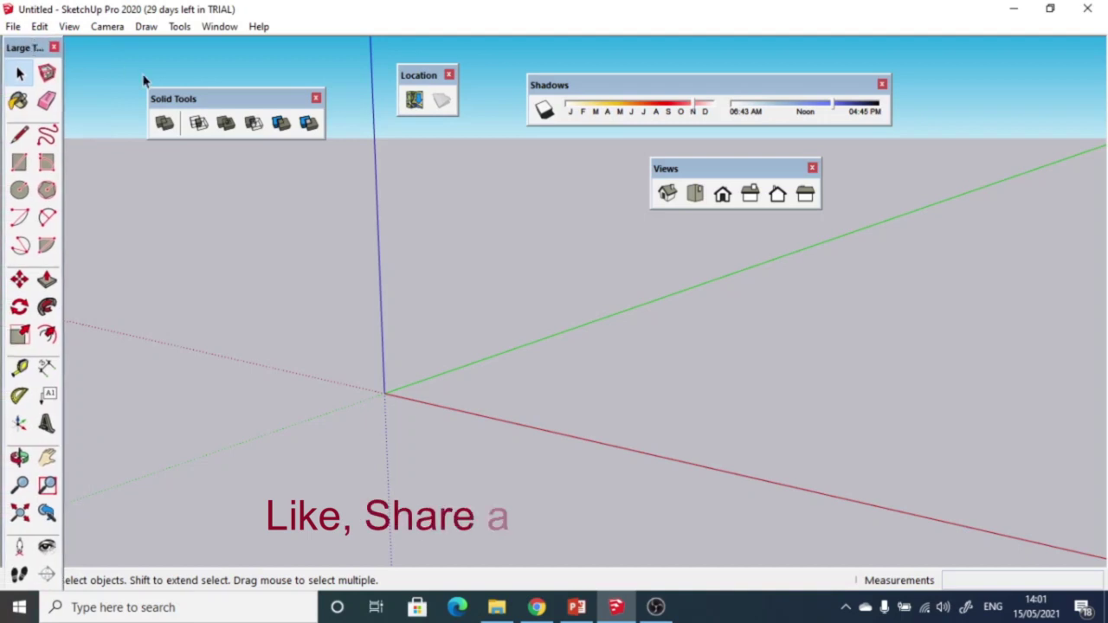
{"action": "left_click_drag", "start_coordinate": [210, 98], "coordinate": [497, 47]}
{"action": "left_click_drag", "start_coordinate": [545, 82], "coordinate": [582, 37]}
{"action": "left_click_drag", "start_coordinate": [663, 168], "coordinate": [121, 48]}
{"action": "mouse_move", "coordinate": [26, 50]}
{"action": "left_mouse_down"}
{"action": "mouse_move", "coordinate": [33, 78]}
{"action": "mouse_move", "coordinate": [52, 67]}
{"action": "mouse_move", "coordinate": [41, 292]}
{"action": "mouse_move", "coordinate": [26, 26]}
{"action": "mouse_move", "coordinate": [22, 61]}
{"action": "mouse_move", "coordinate": [26, 50]}
{"action": "left_mouse_up"}
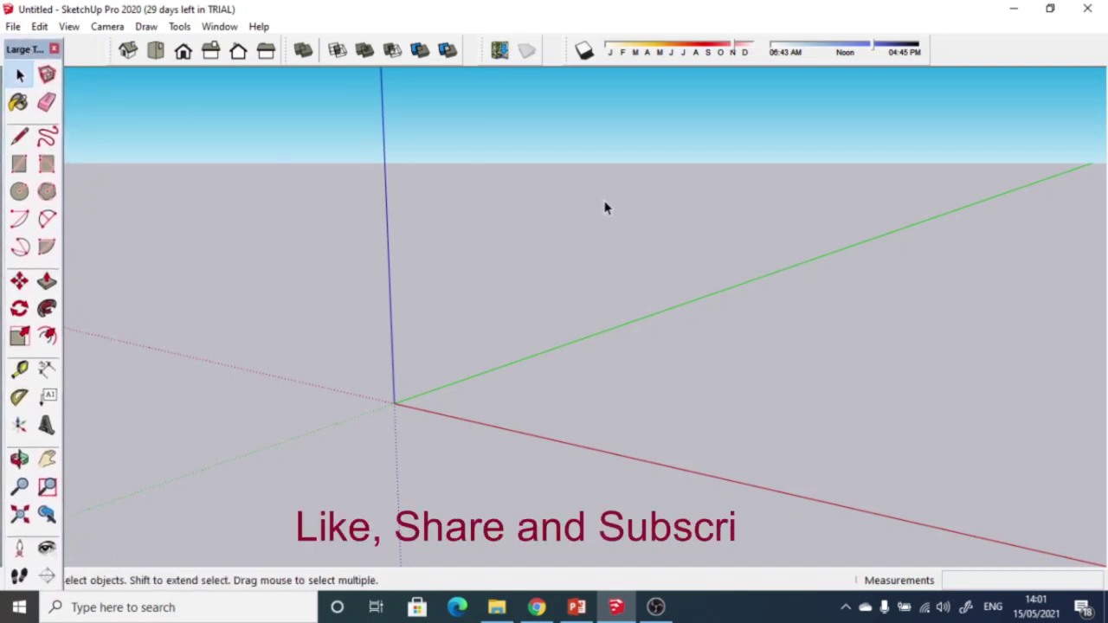